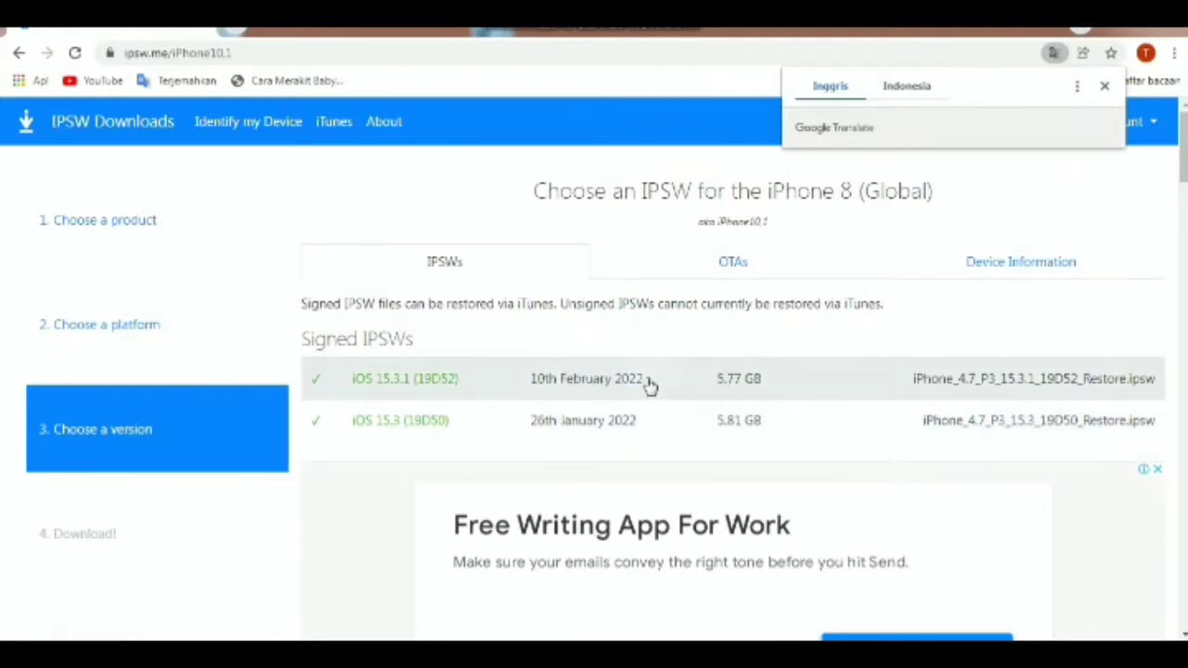
- Download the signed iOS 15.3.1 (19D52) firmware for the iPhone 8 (Global) and dismiss the advertisement
click(429, 377)
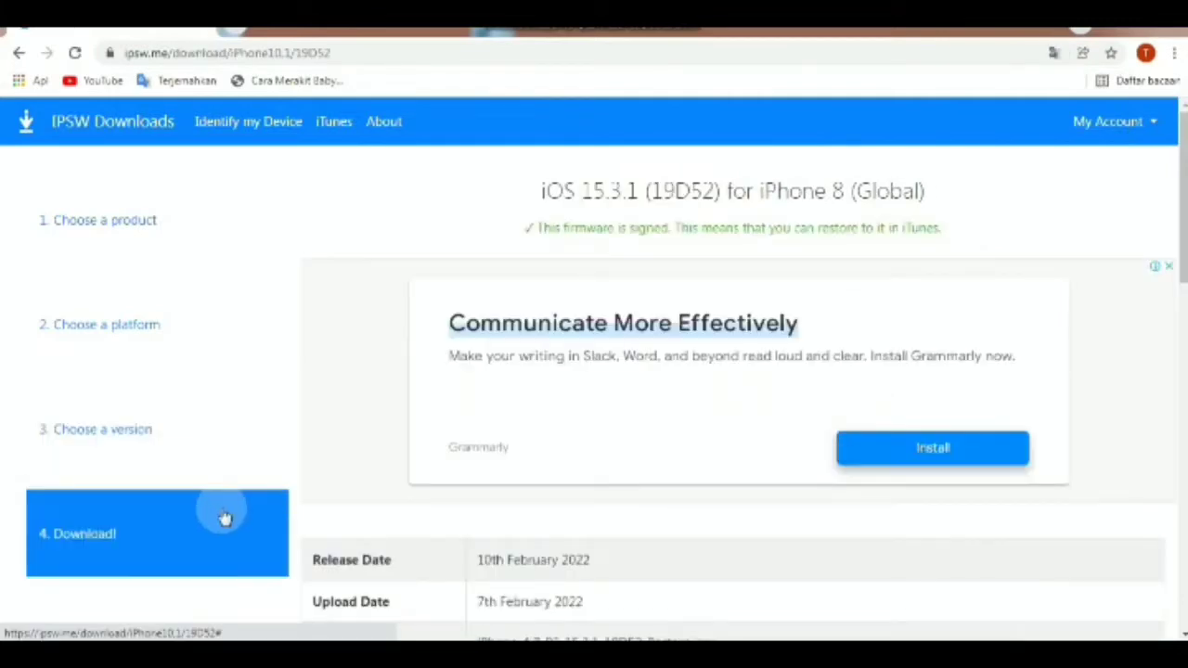
scroll(399, 436, down, 5)
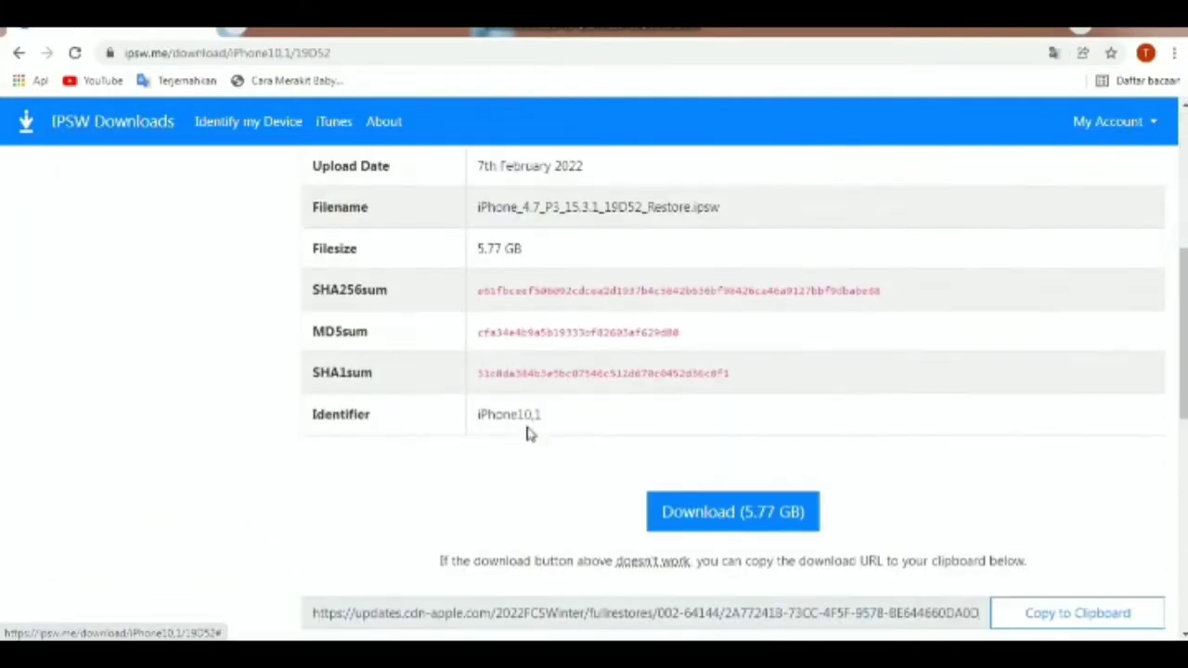
click(723, 509)
scroll(577, 404, up, 2)
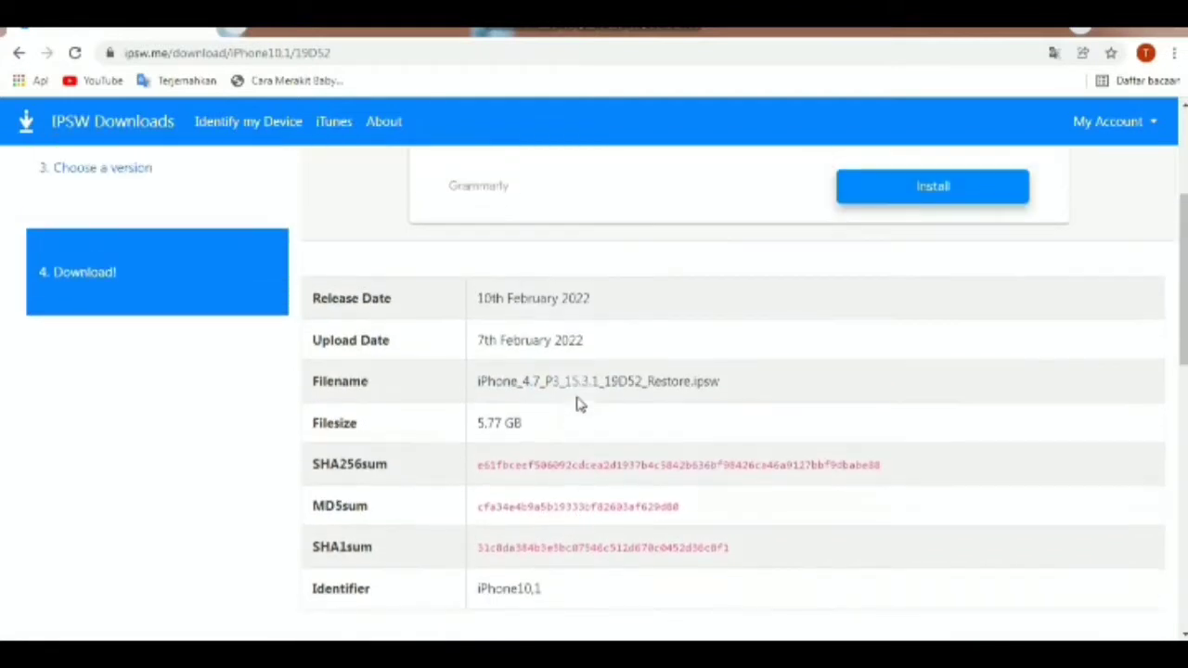
scroll(749, 501, down, 2)
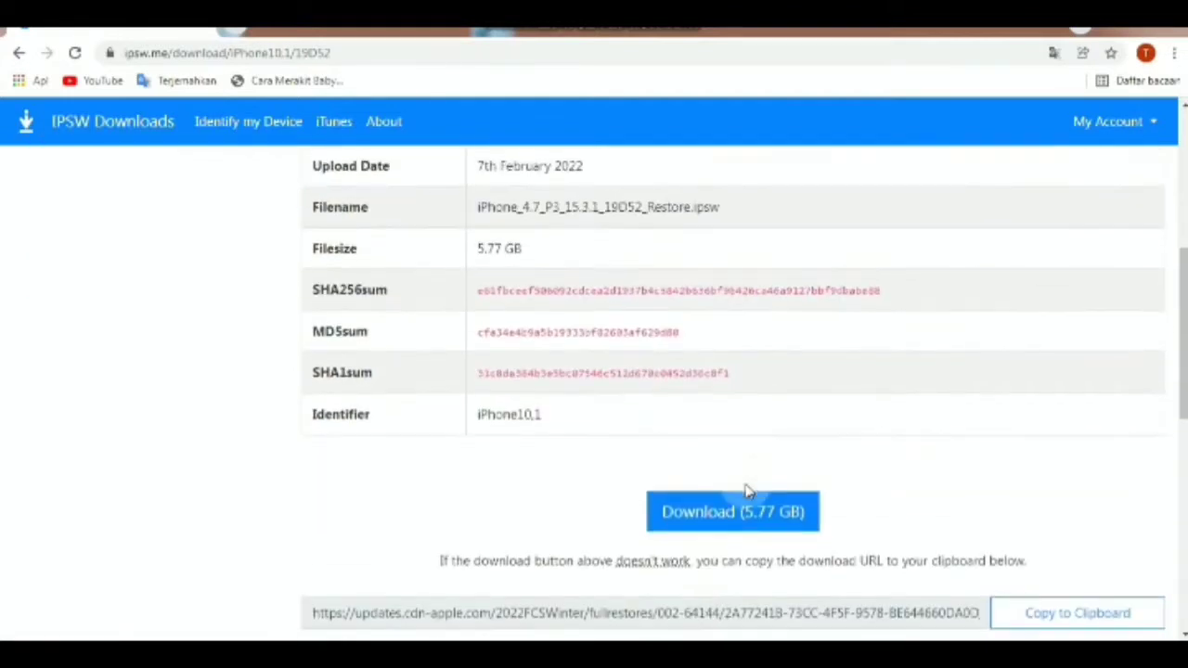
click(700, 511)
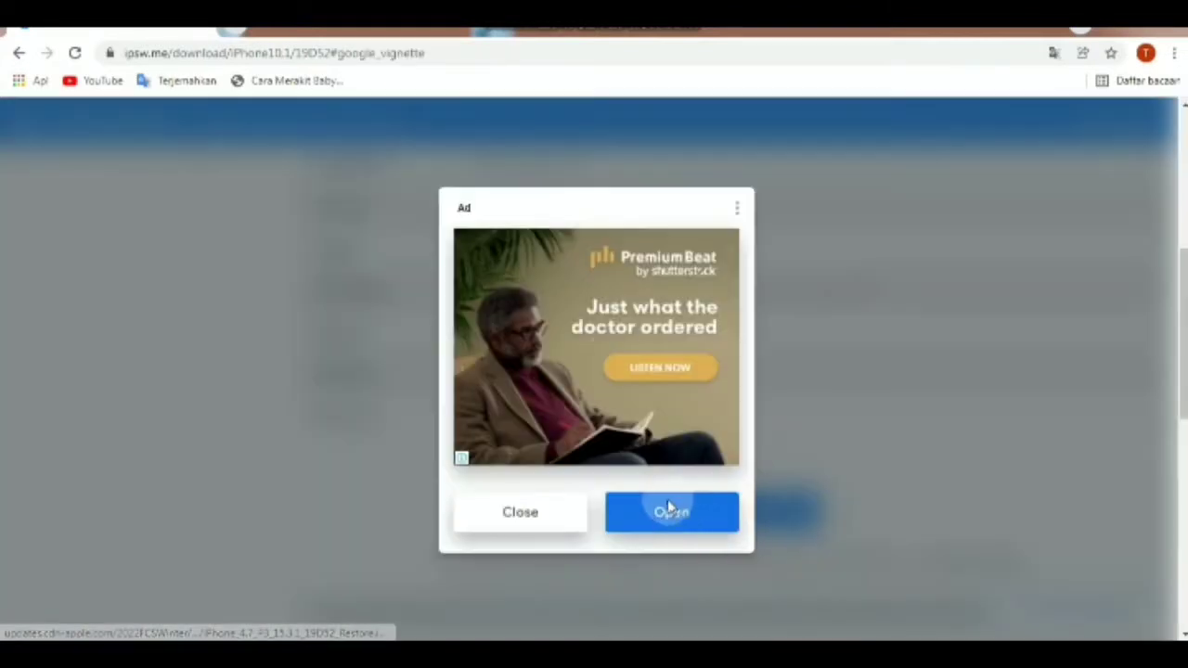
click(530, 506)
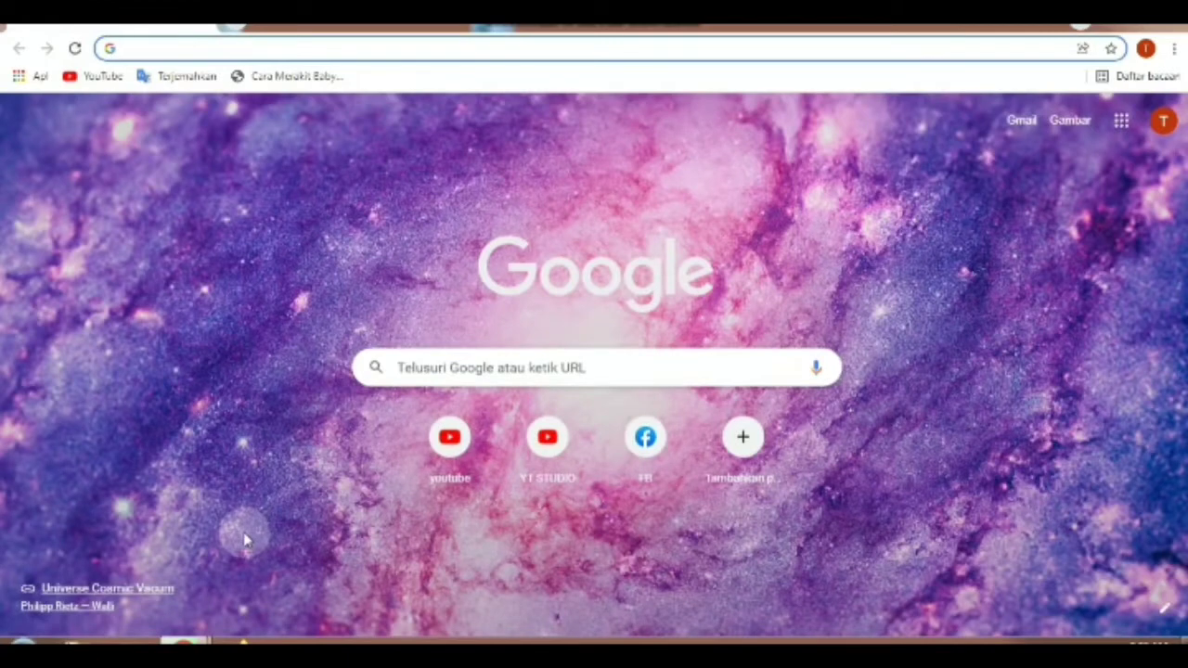
- Search Google for "3utools terbaru" and open the Nesabamedia download page for 3uTools
click(520, 369)
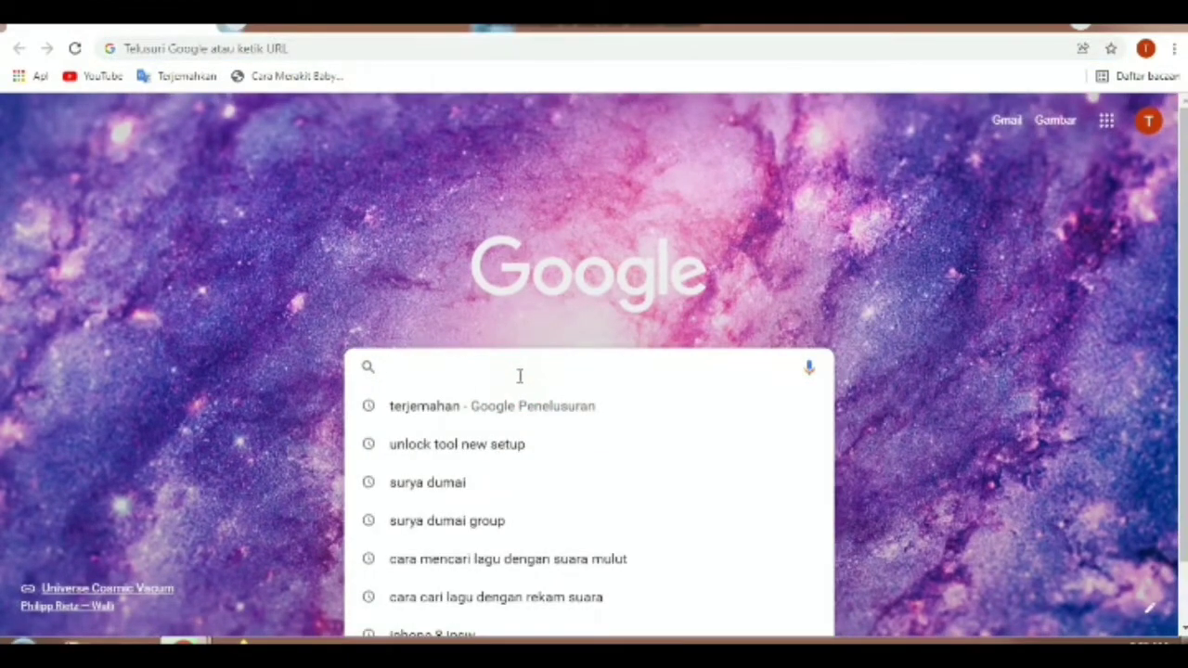
text(3u)
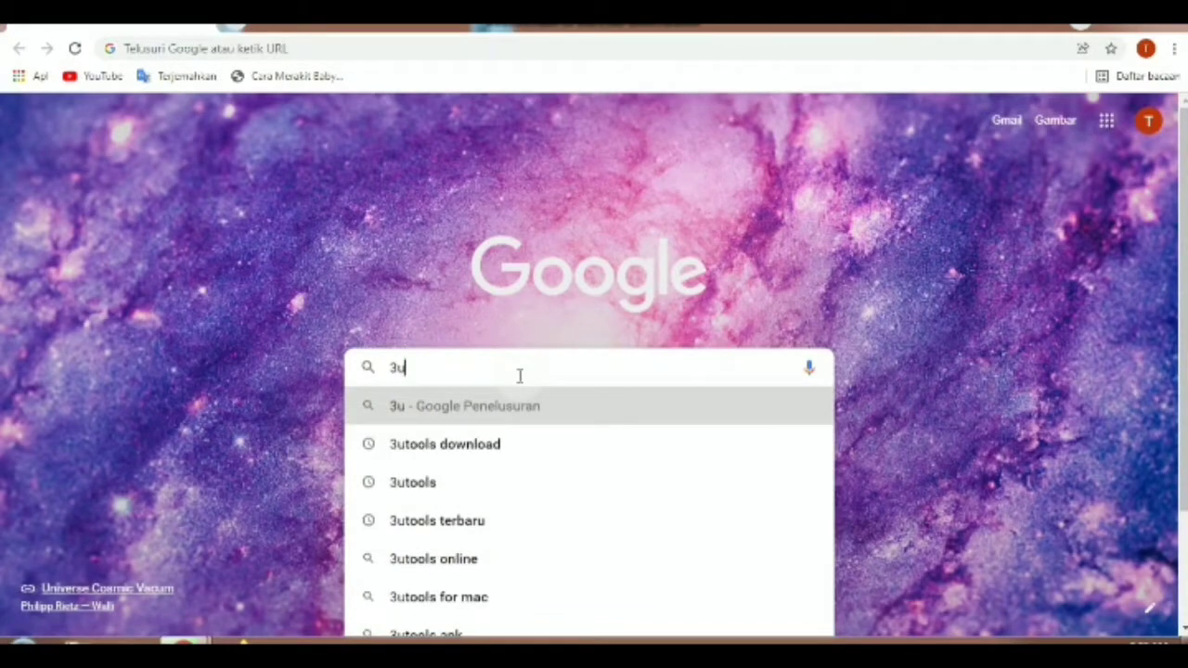
click(419, 525)
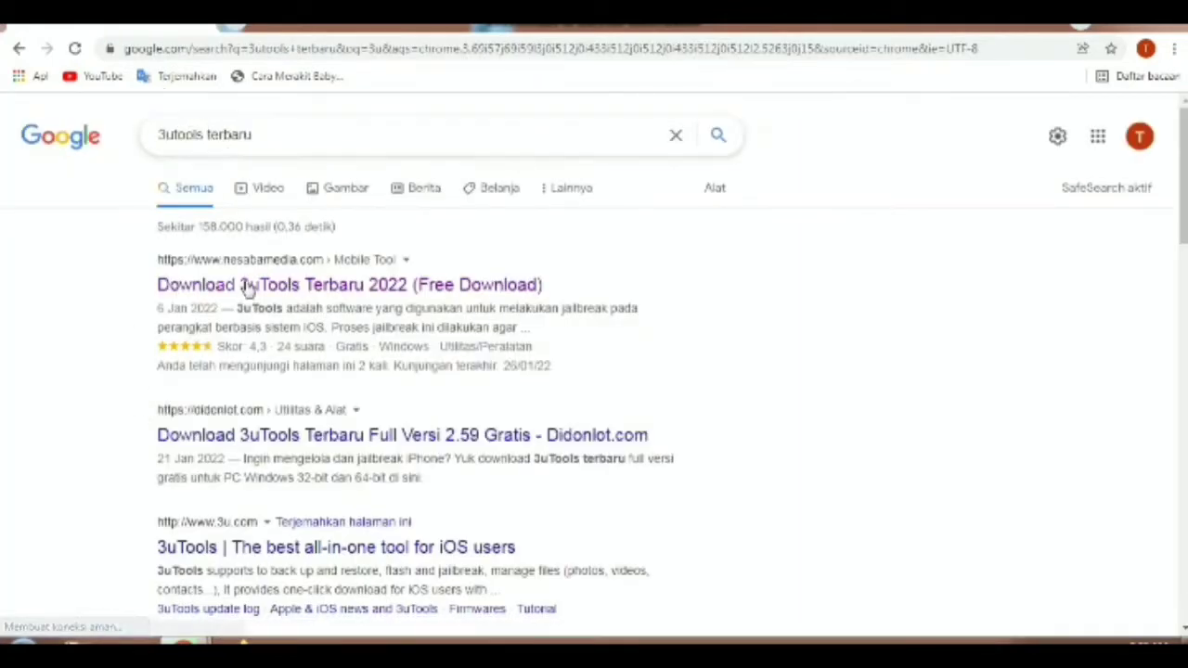
click(336, 287)
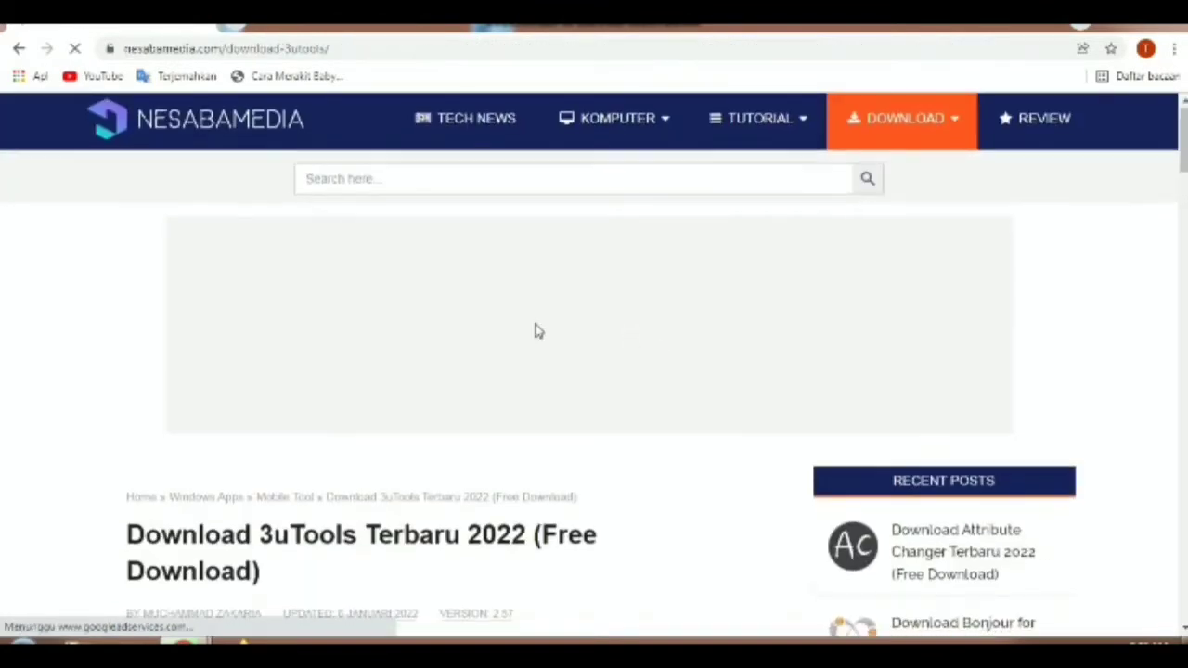
- Download the 3uTools installer from the Nesabamedia article and open the browser's downloads list
scroll(536, 331, down, 6)
scroll(536, 331, down, 15)
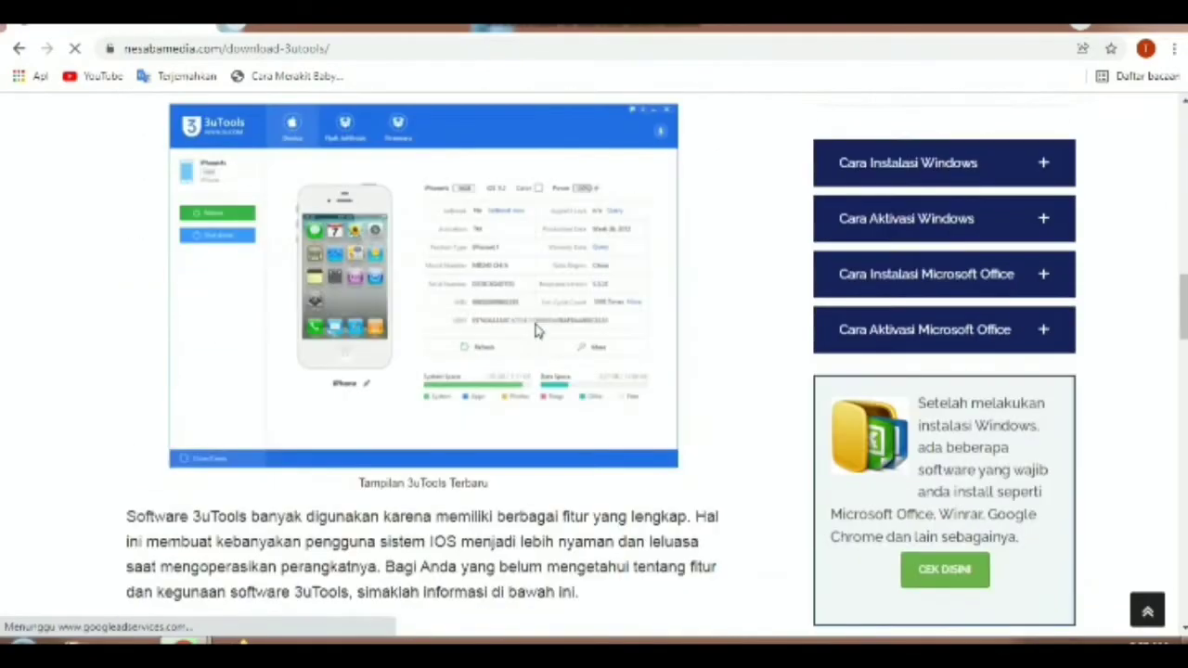
scroll(536, 332, down, 12)
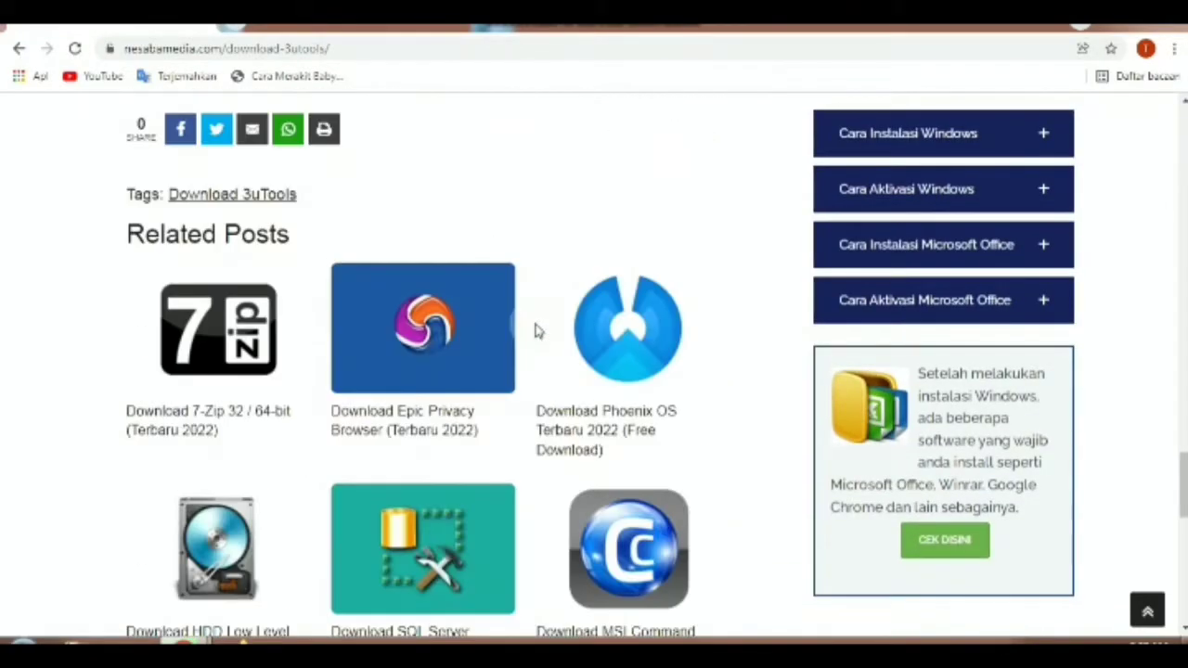
scroll(536, 331, up, 5)
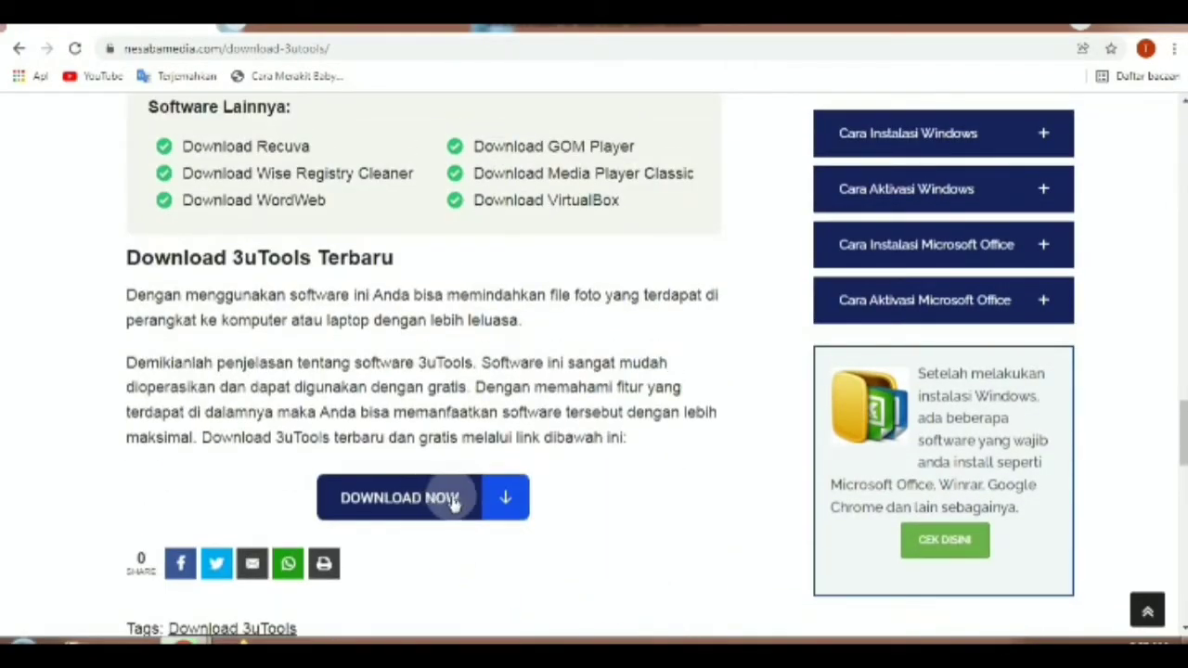
click(411, 495)
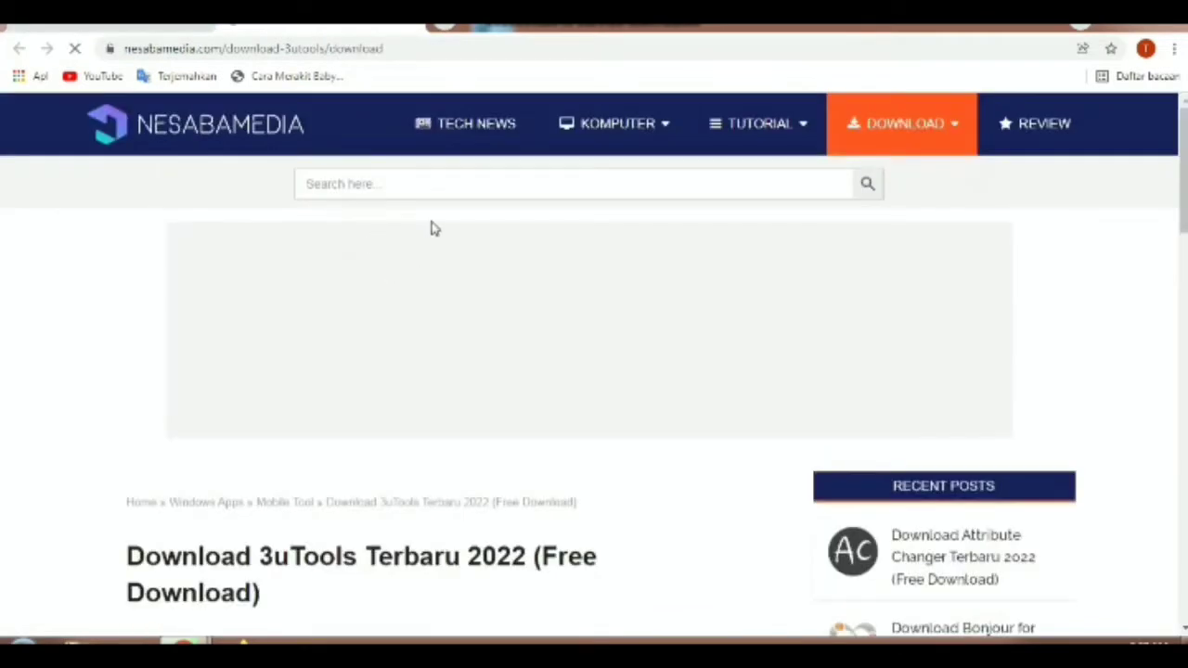
scroll(556, 223, down, 5)
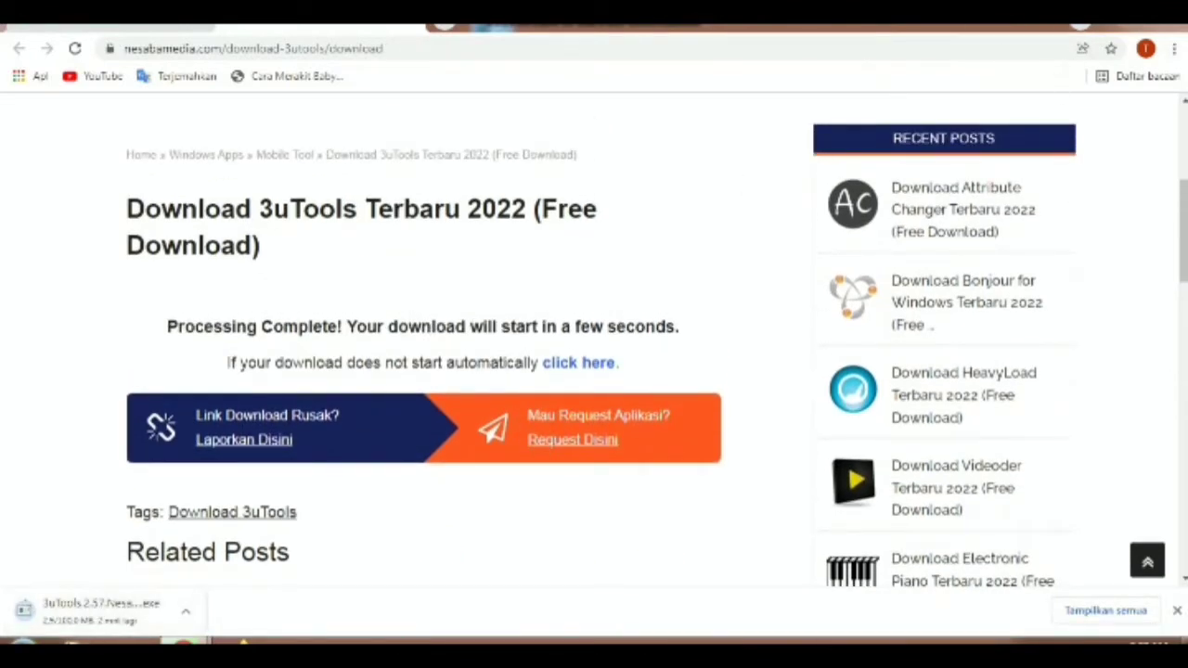
click(1174, 48)
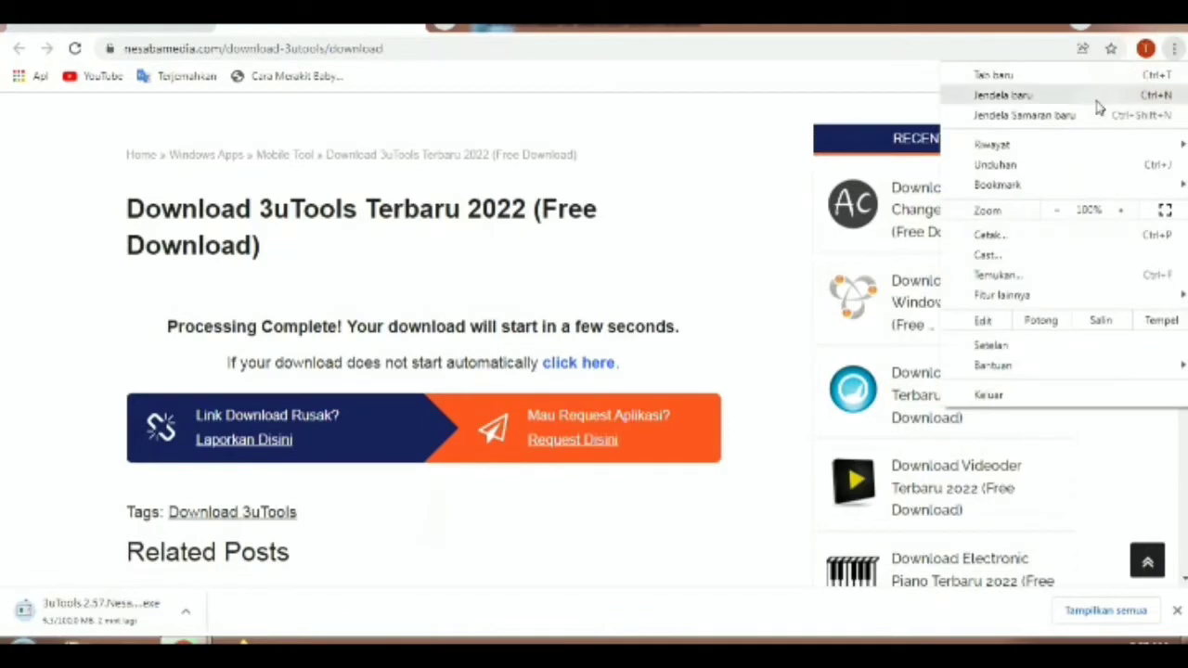
click(1033, 169)
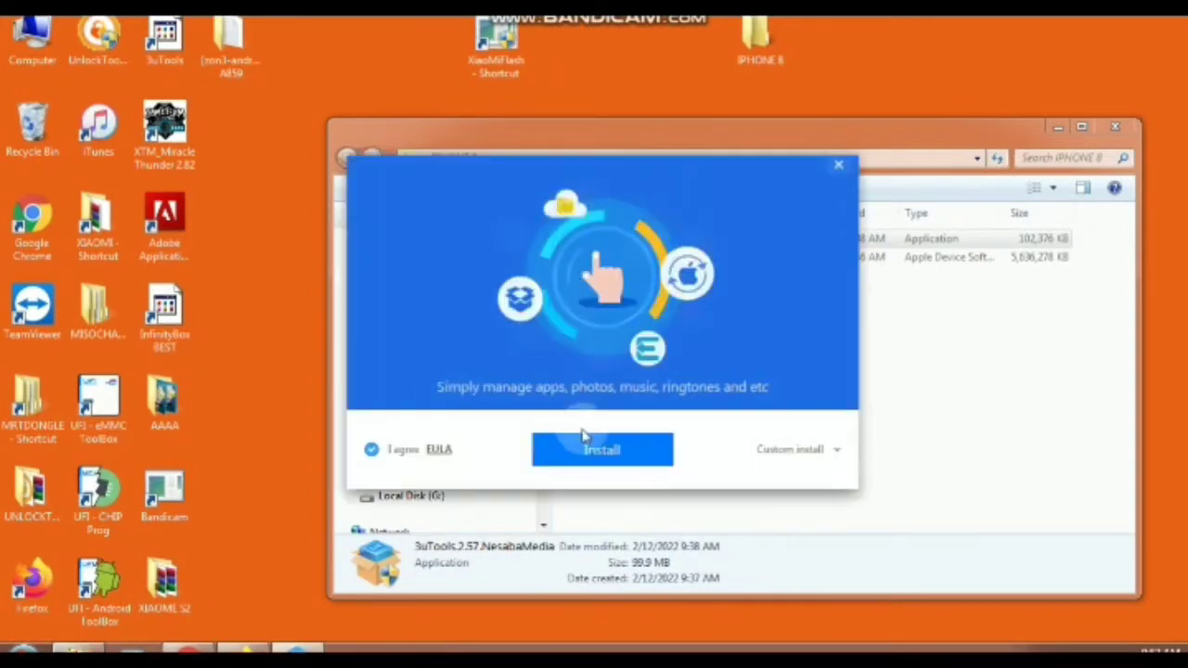
- Show the custom install options and set the 3uTools install location to the IPHONE 8 folder on the desktop
click(775, 447)
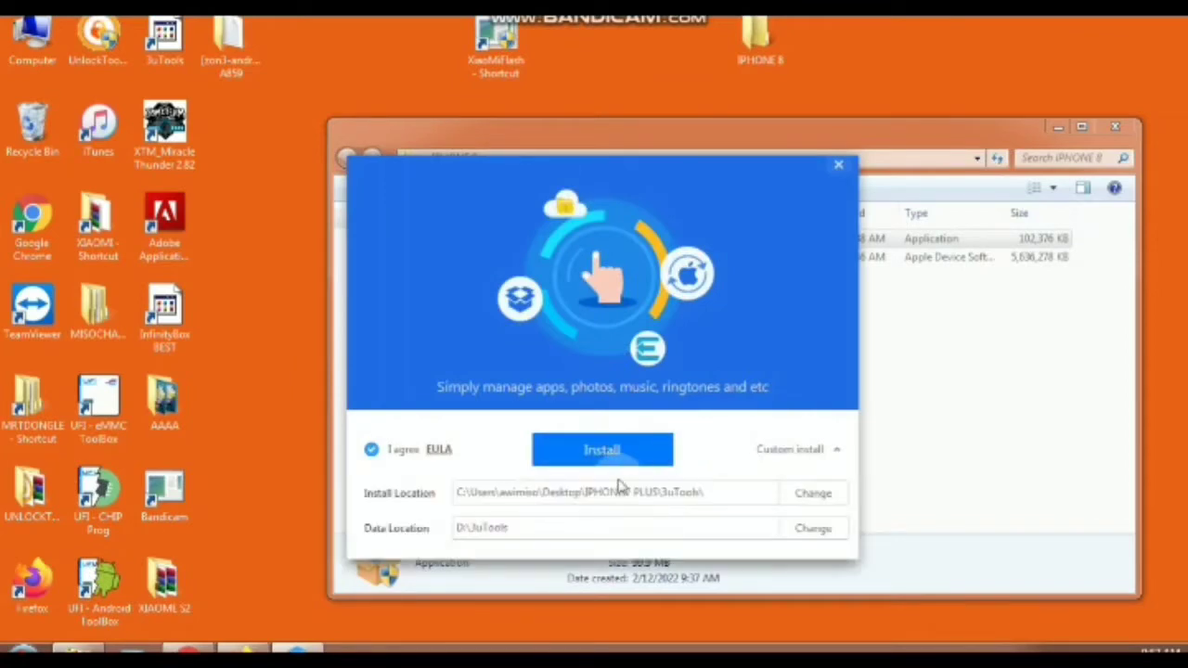
click(814, 492)
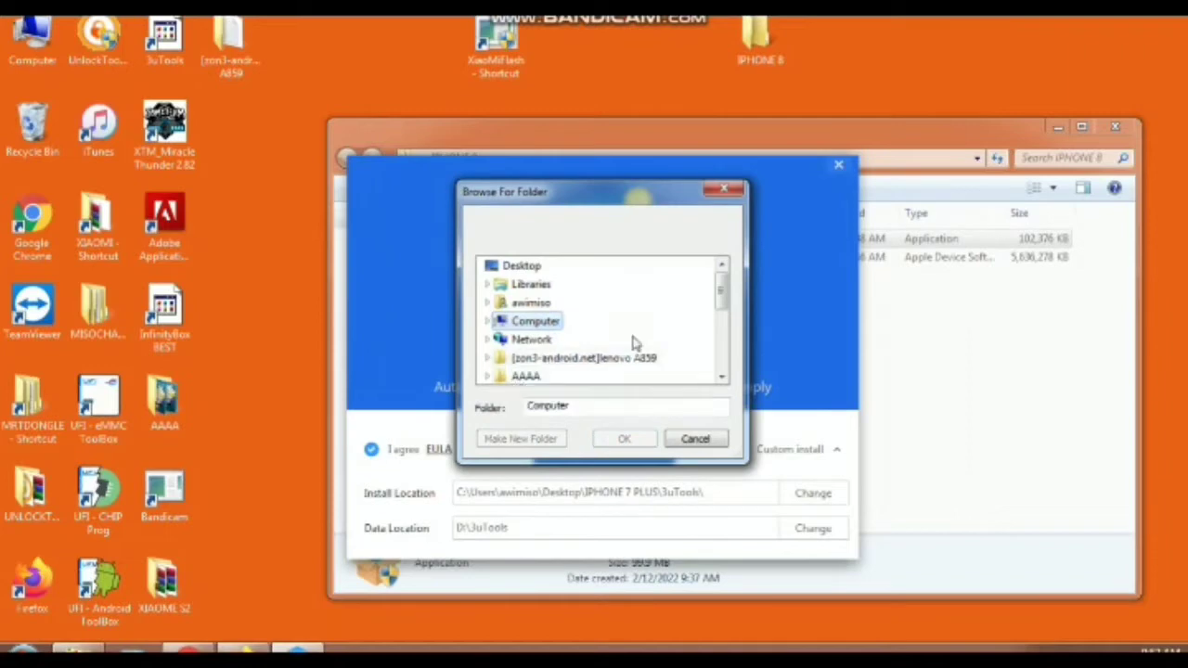
click(690, 307)
scroll(658, 331, down, 3)
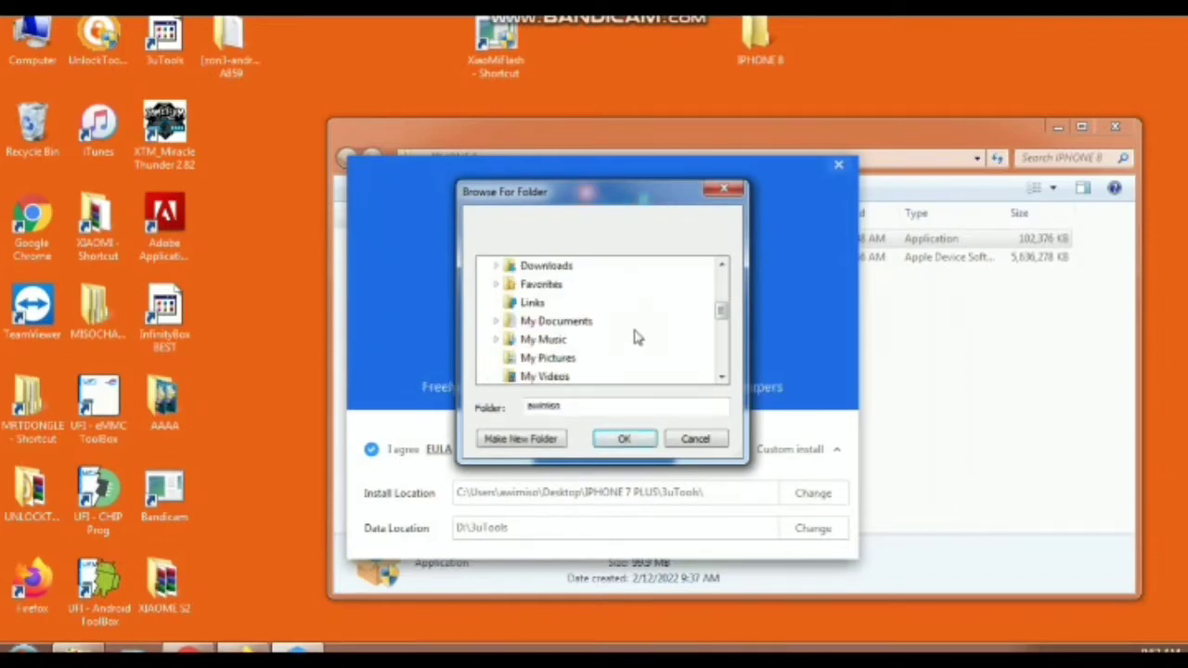
scroll(636, 337, down, 4)
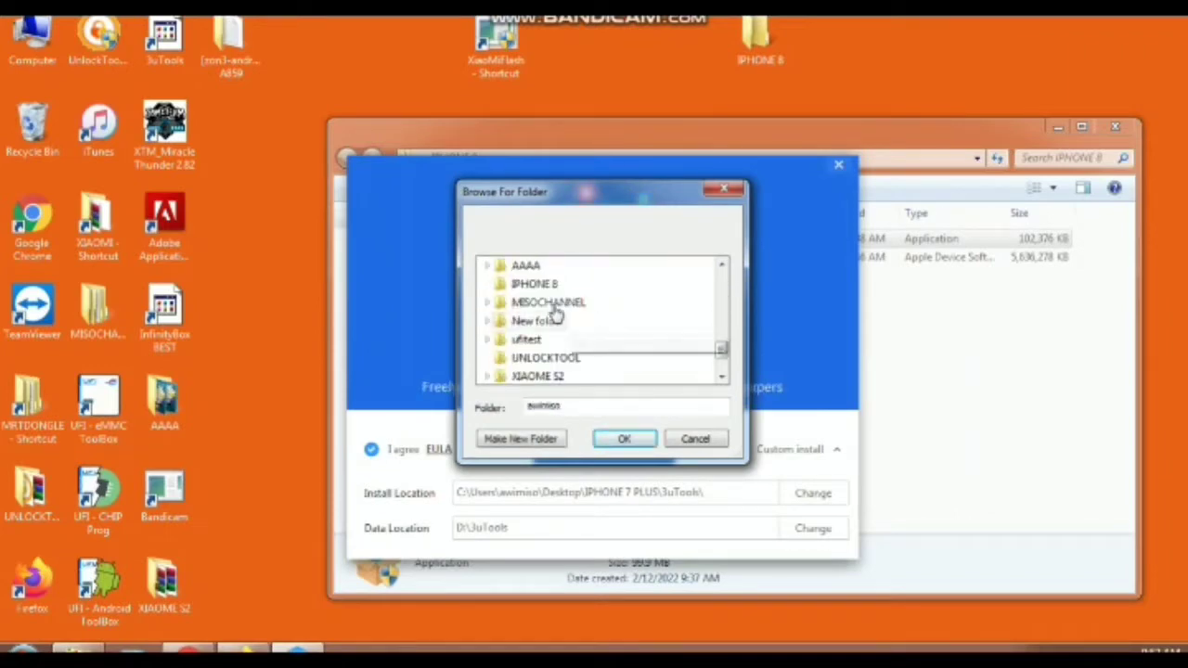
click(534, 284)
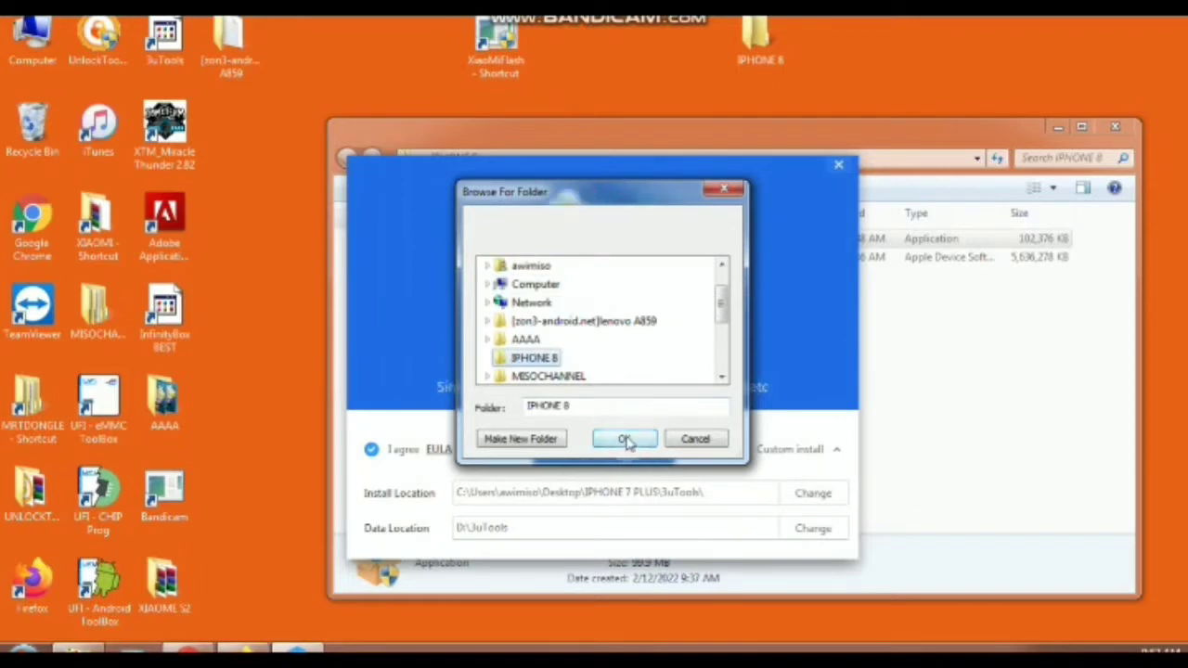
click(624, 440)
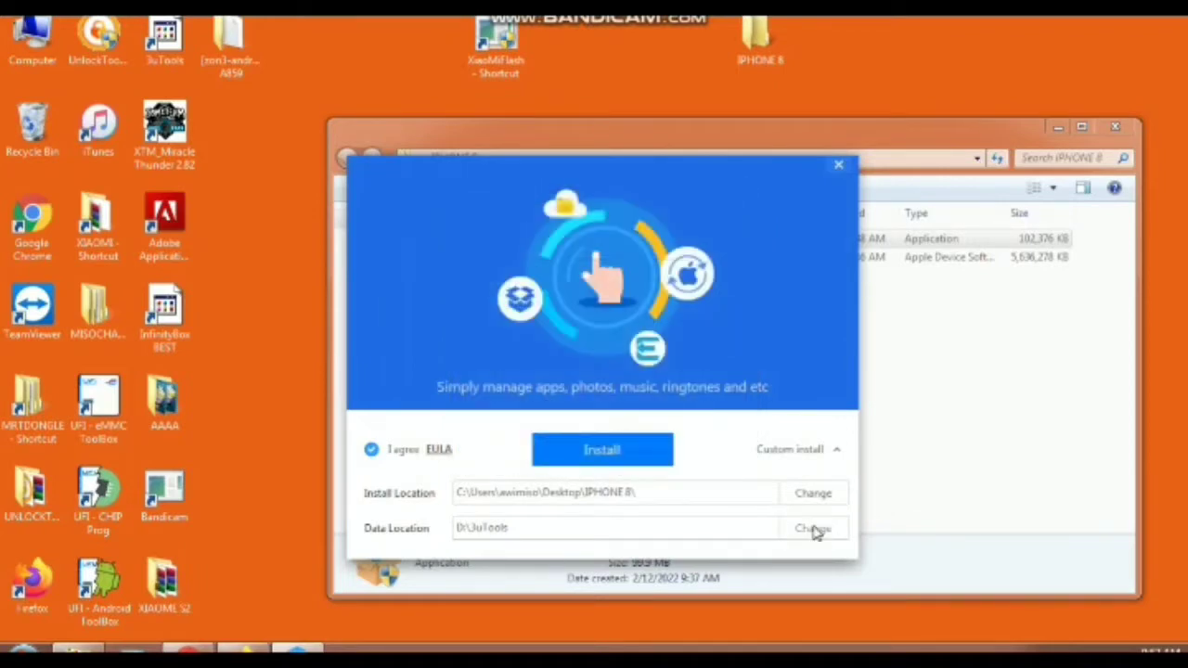
- Set the 3uTools data location to the desktop's IPHONE 8 folder
click(813, 528)
scroll(562, 325, down, 2)
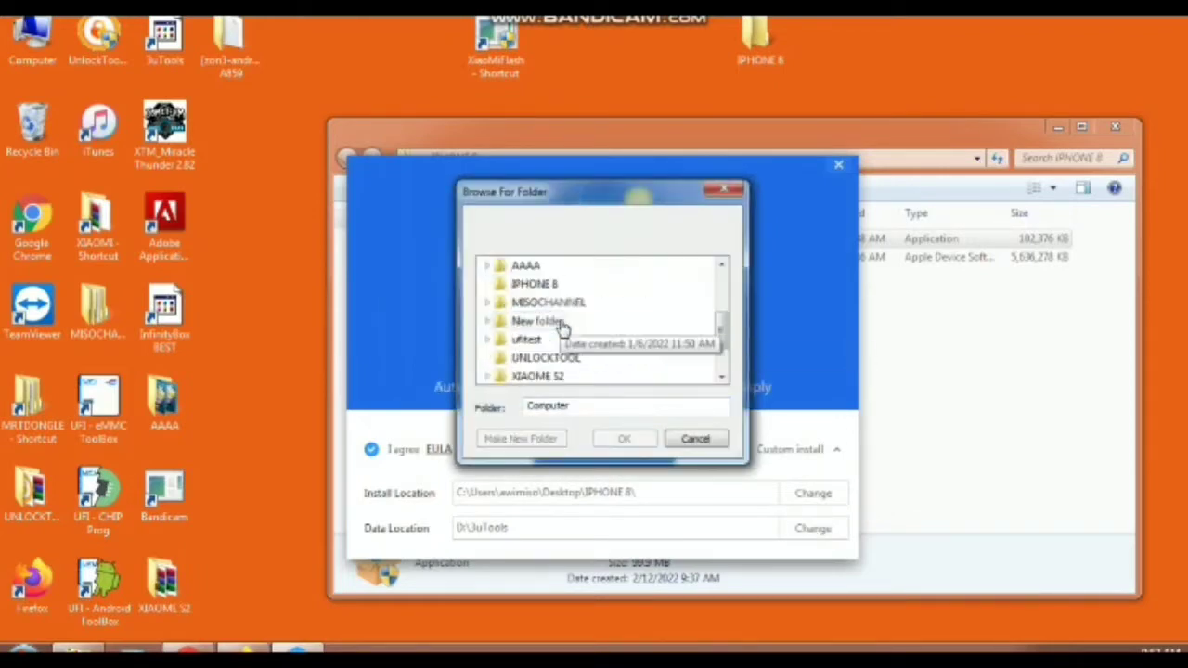
scroll(562, 334, down, 1)
scroll(552, 334, up, 2)
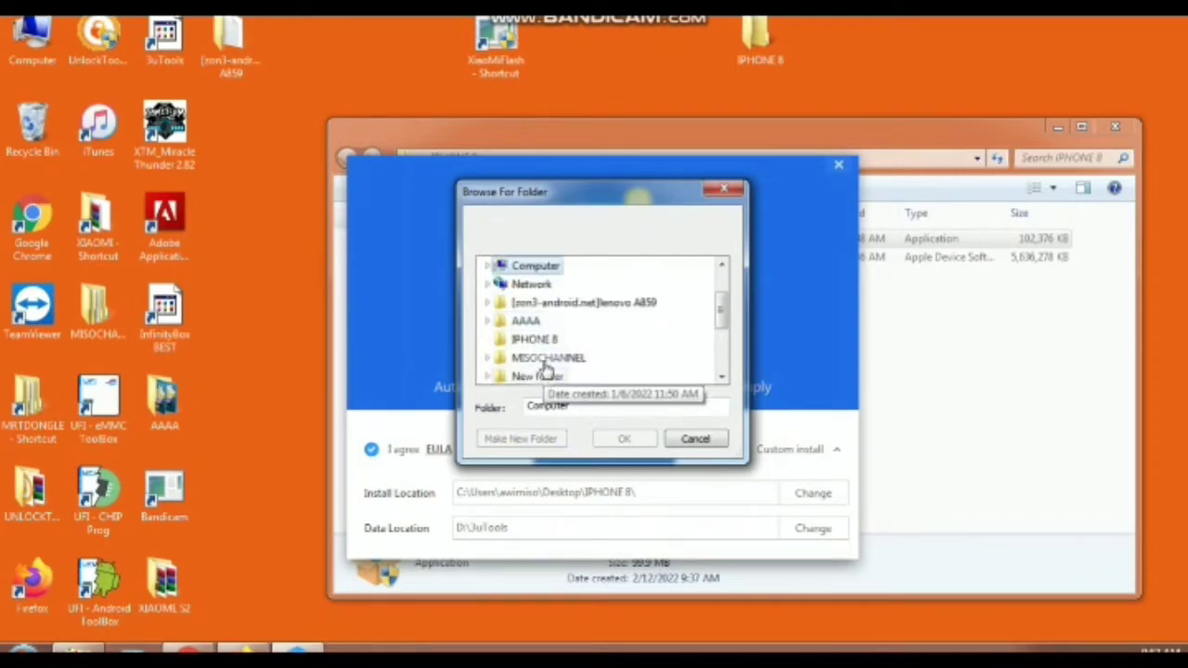
click(536, 340)
click(624, 439)
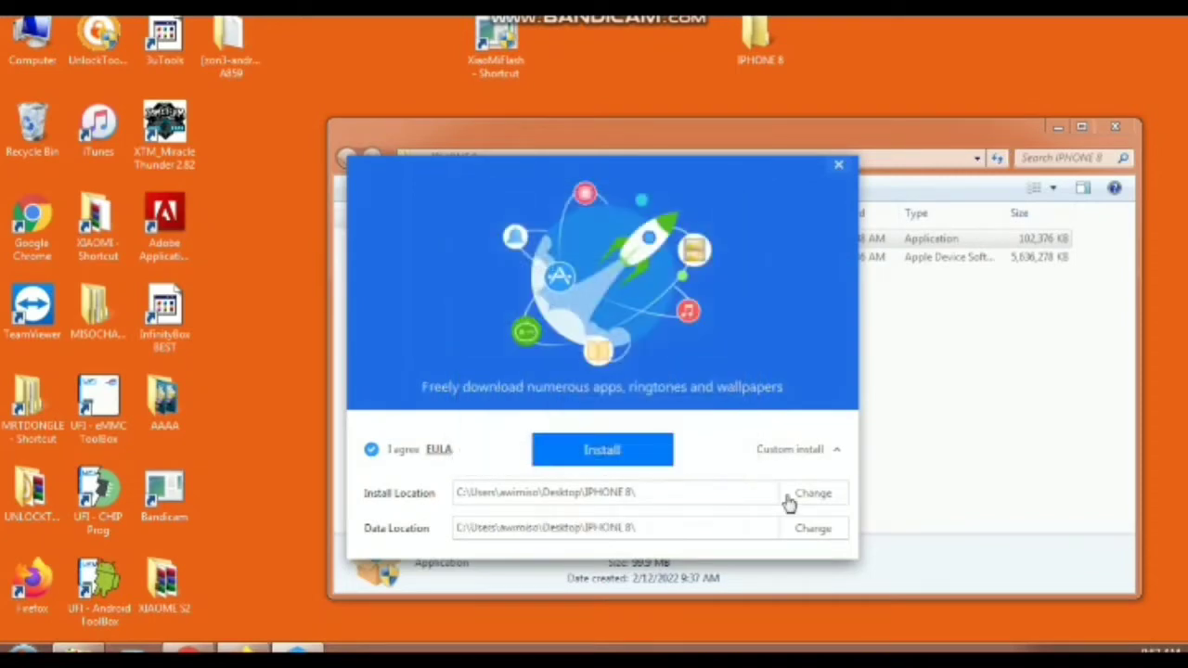
- Install 3uTools, accepting the new installation path, and close the installer without launching the program
click(652, 464)
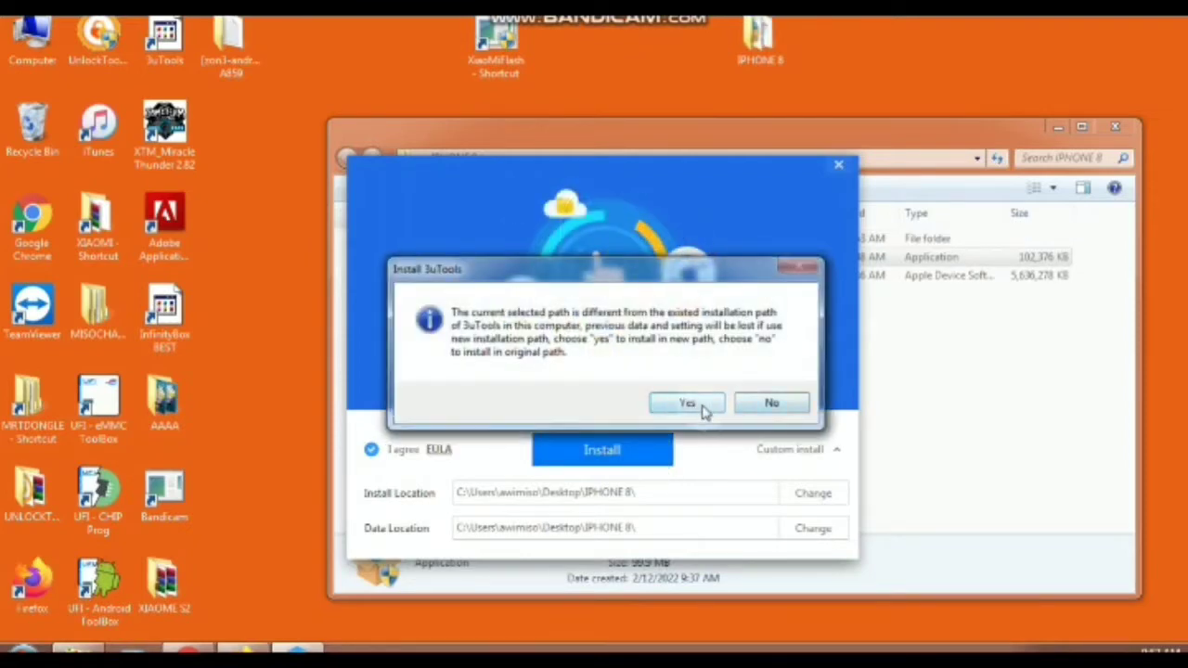
click(687, 404)
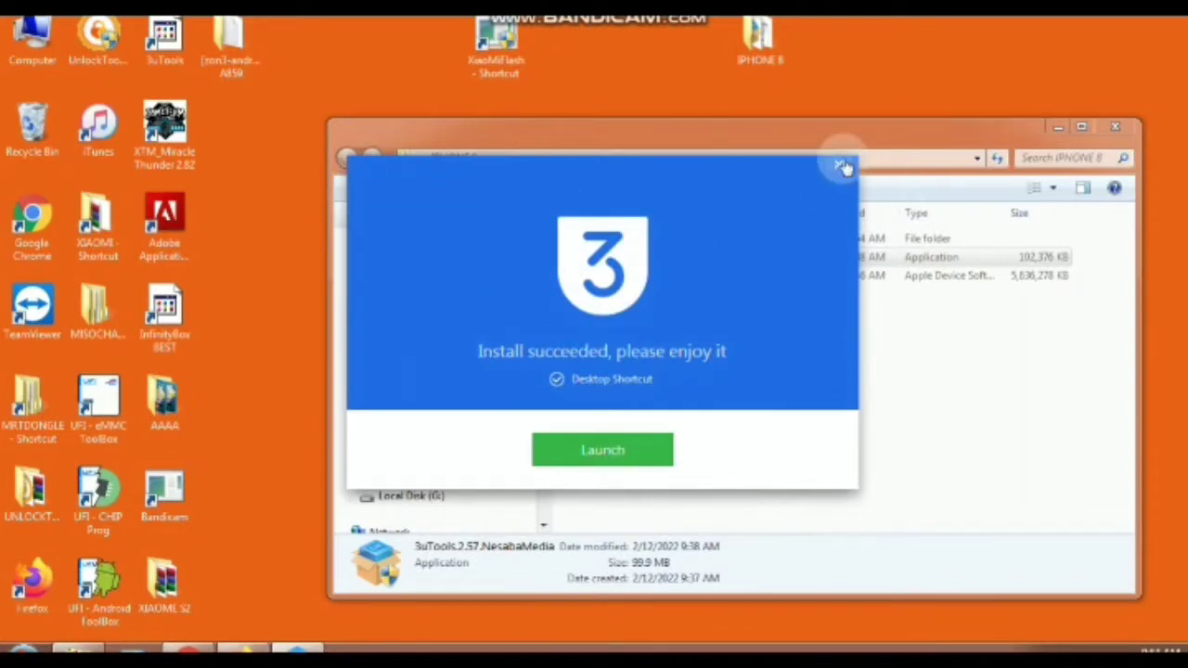
click(842, 165)
- Launch the 3uTools application from its new installation folder and postpone the offered program update
double_click(603, 237)
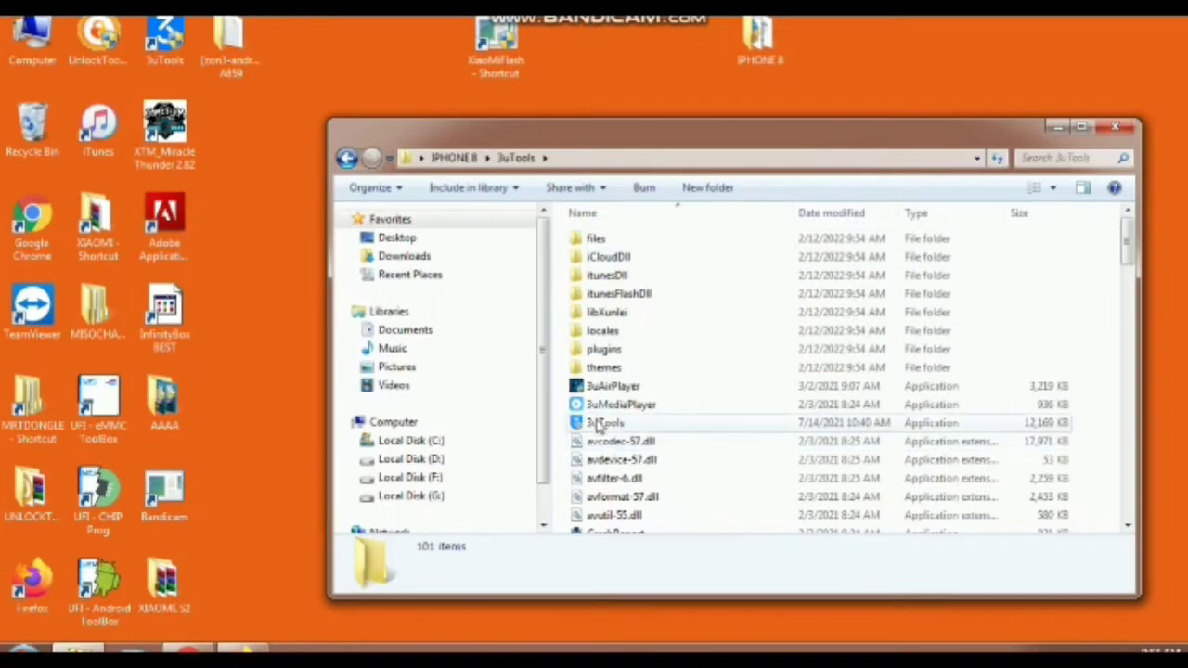
right_click(599, 425)
click(653, 61)
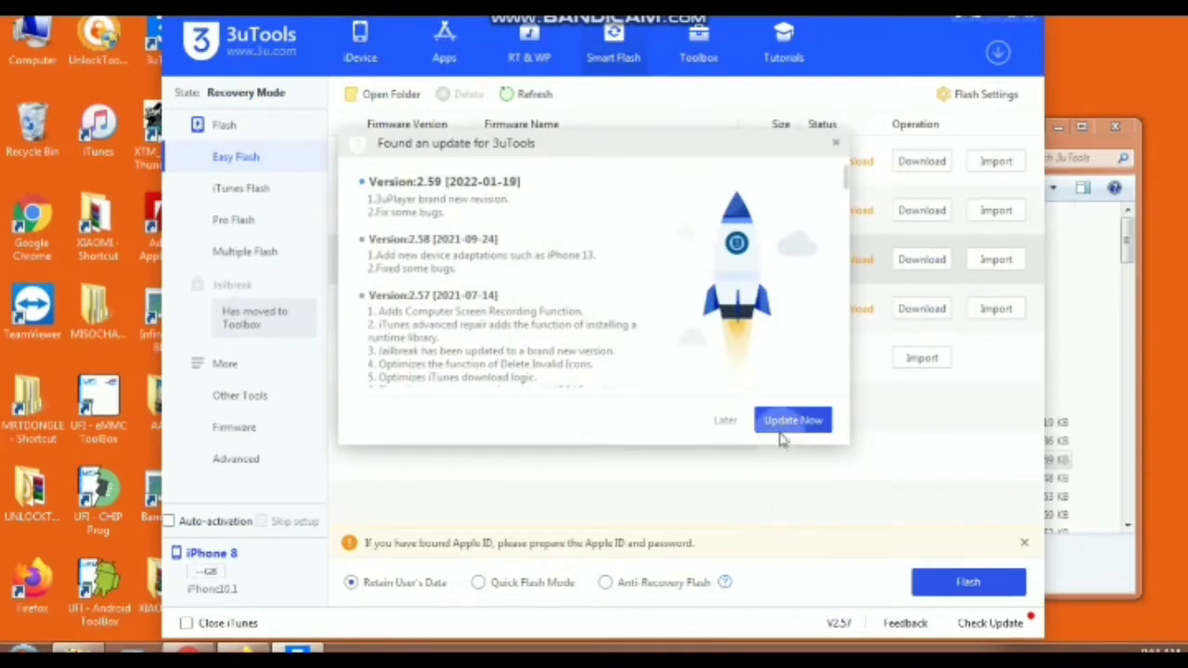
click(725, 423)
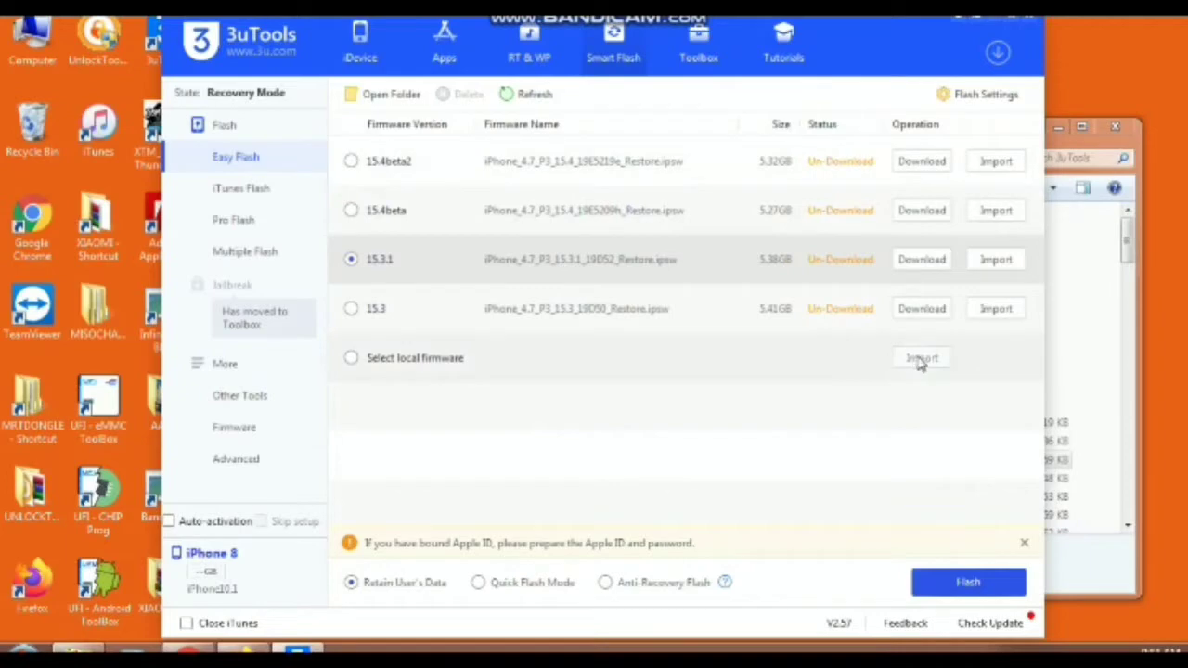
- Import the local firmware file iPhone_4.7_P3_15.3.1_19D52_Restore from the IPHONE 8 folder into Easy Flash
click(485, 371)
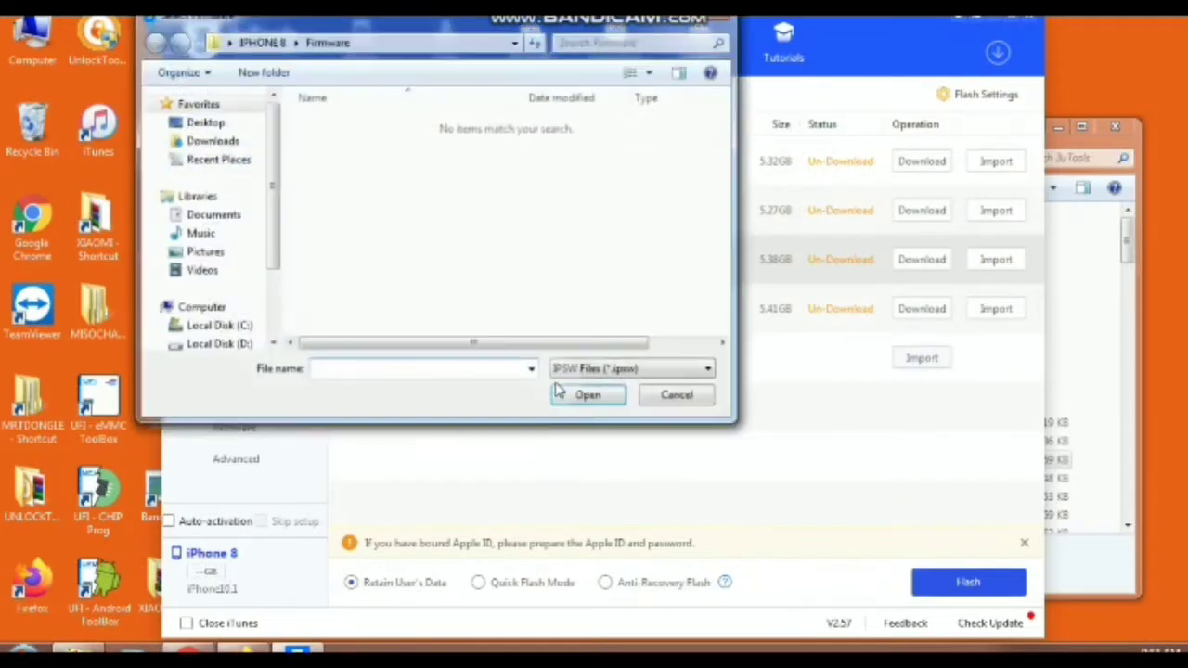
click(262, 41)
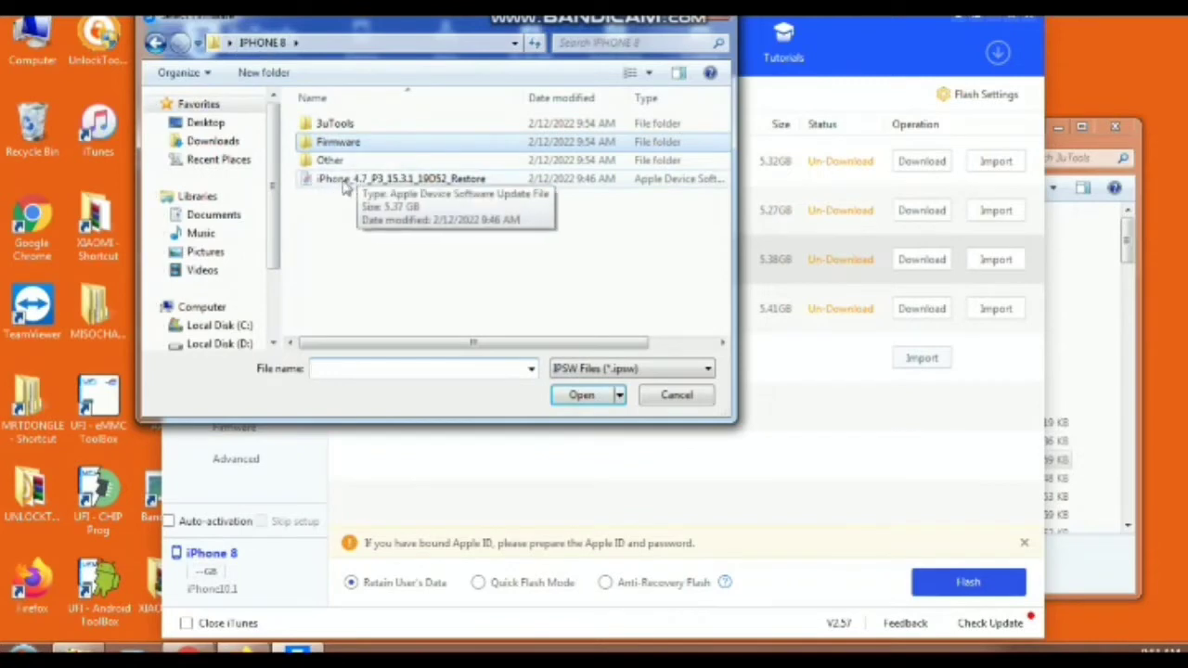
click(396, 184)
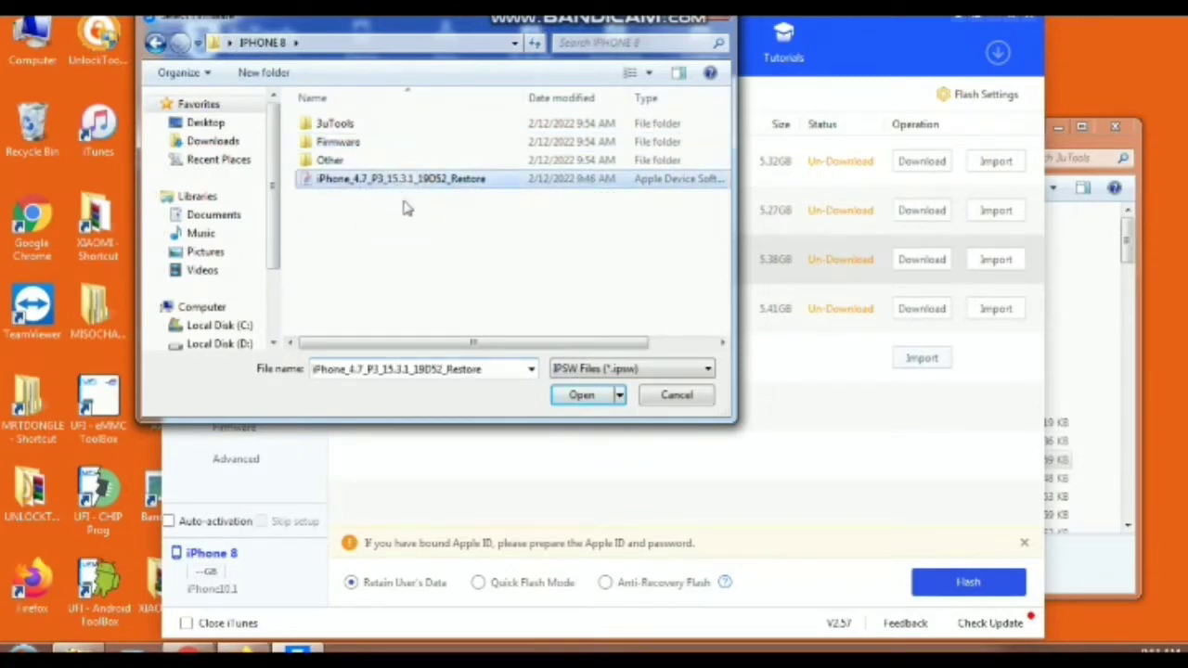
click(581, 395)
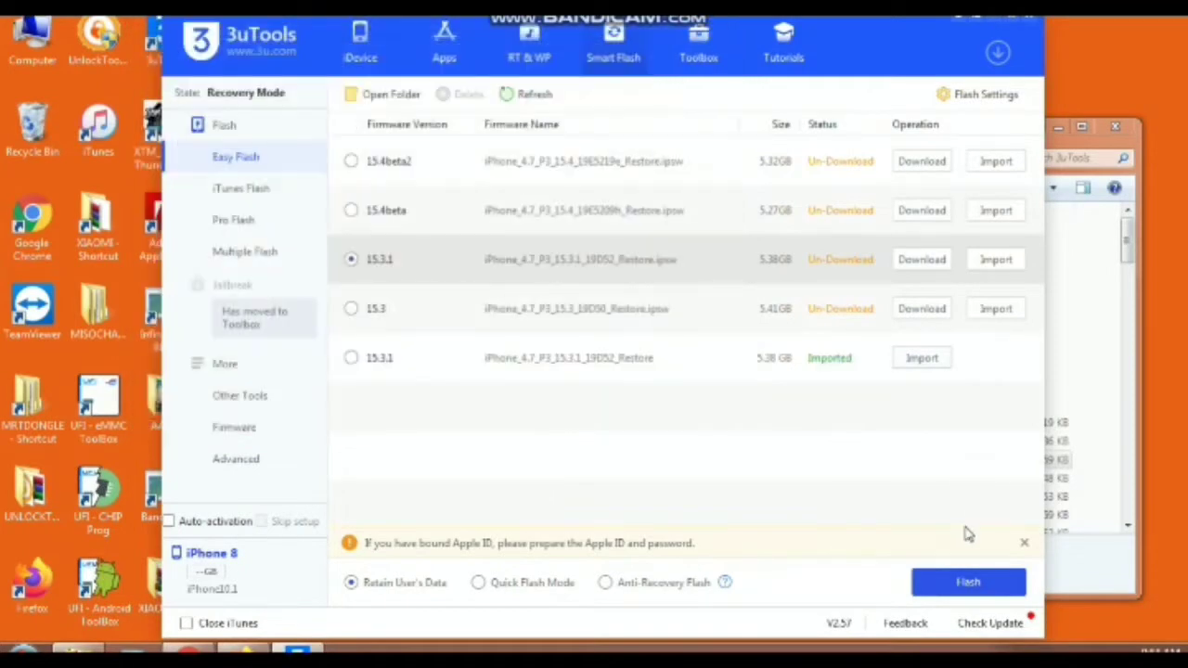
- Flash the iPhone 8 with the imported 15.3.1 firmware in Quick Flash Mode, confirming the reminder, and maximize the program window
click(352, 358)
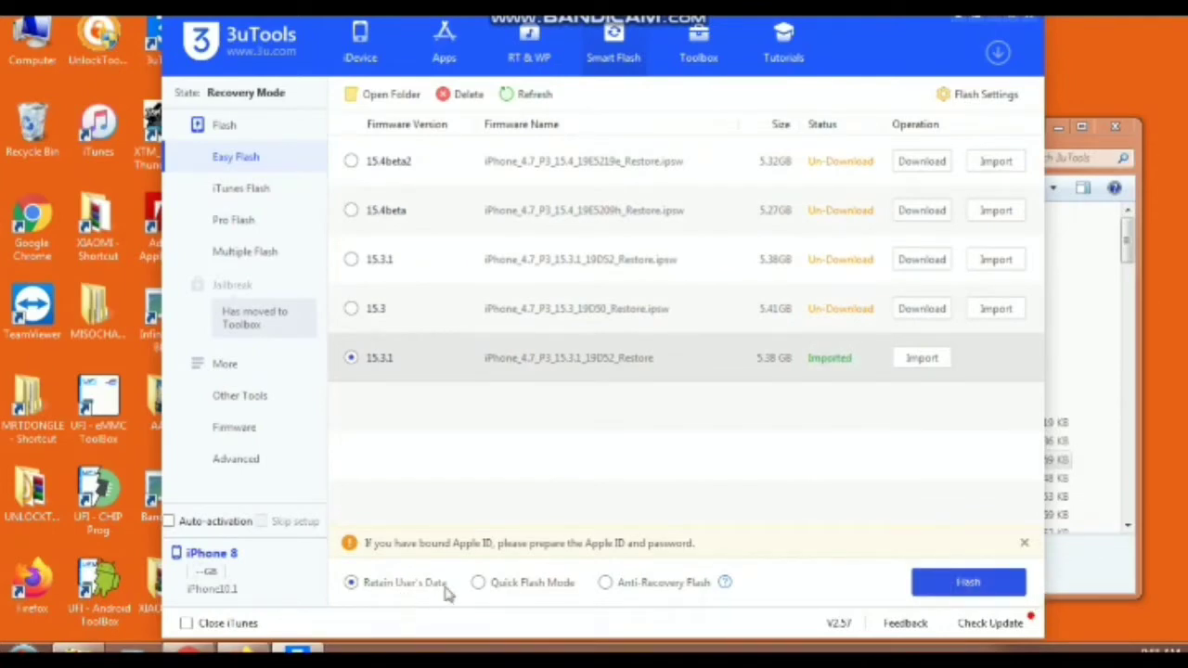
click(477, 583)
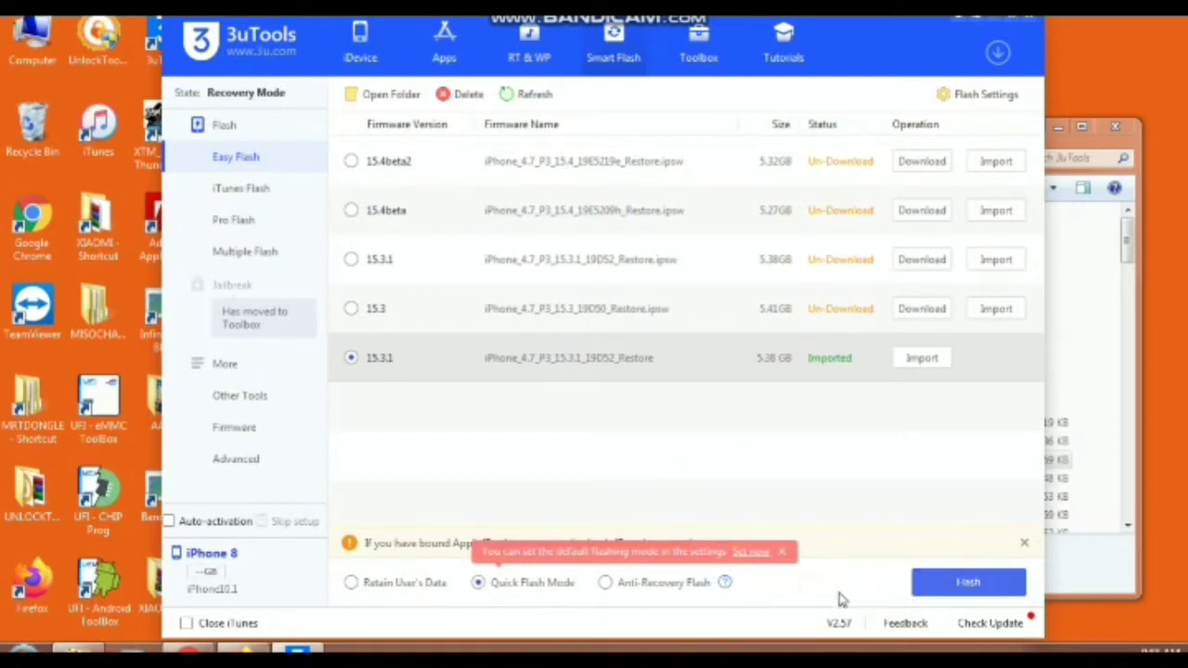
click(952, 583)
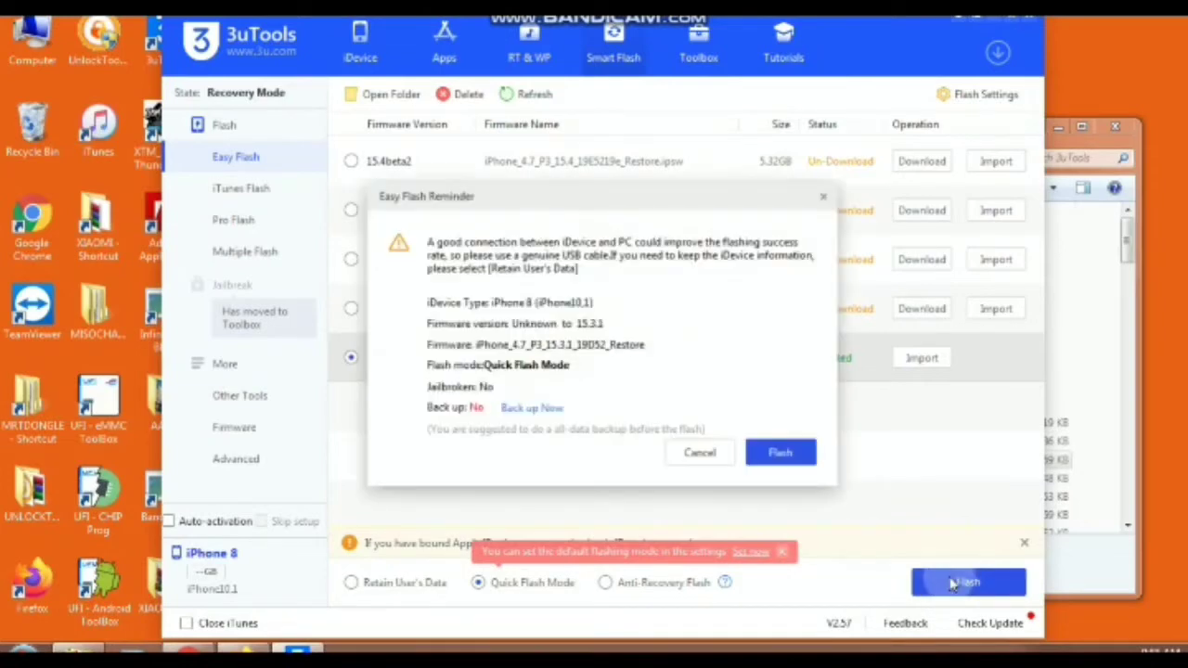
click(781, 452)
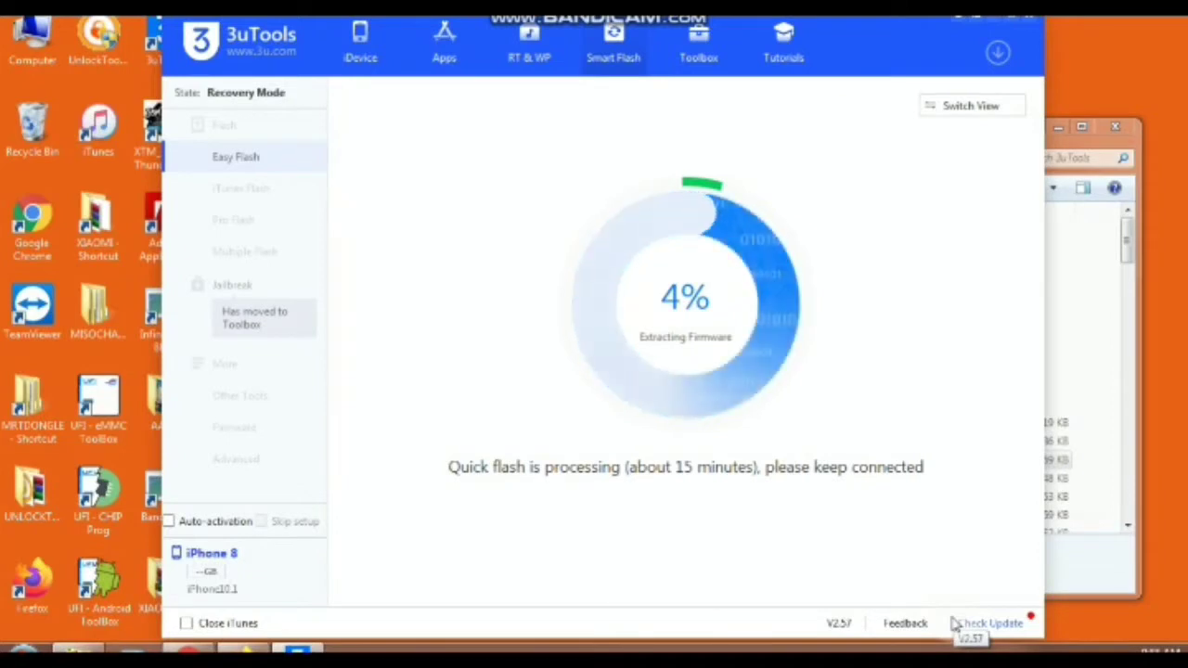
key(super+Up)
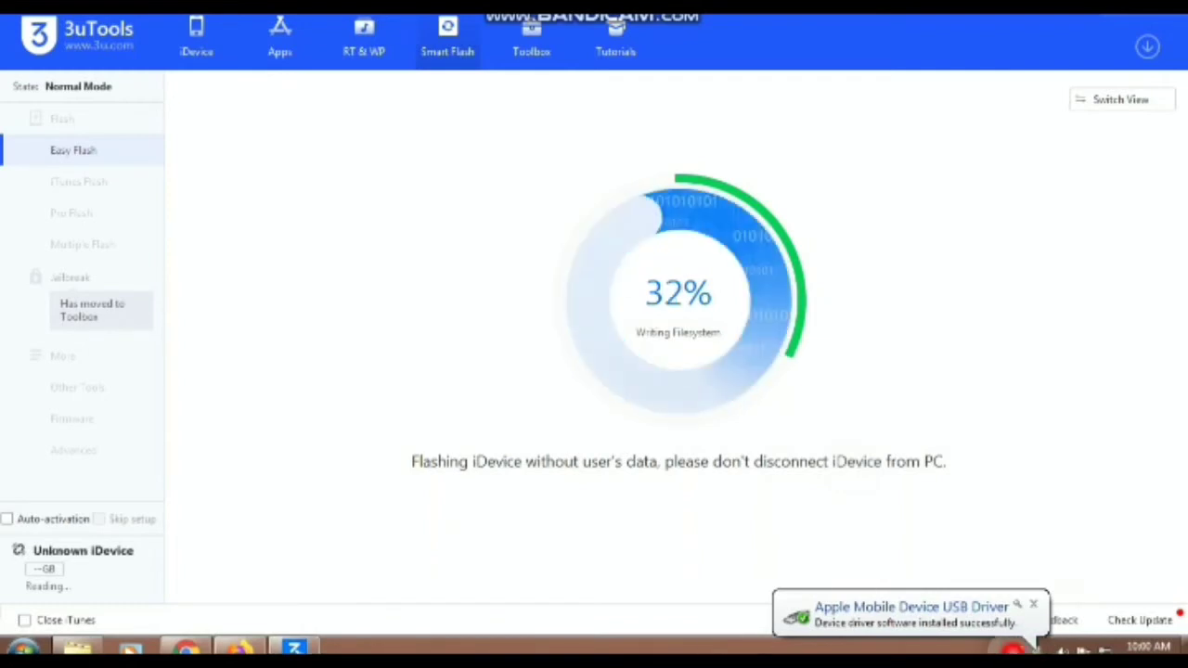
click(1037, 648)
click(1067, 535)
click(586, 471)
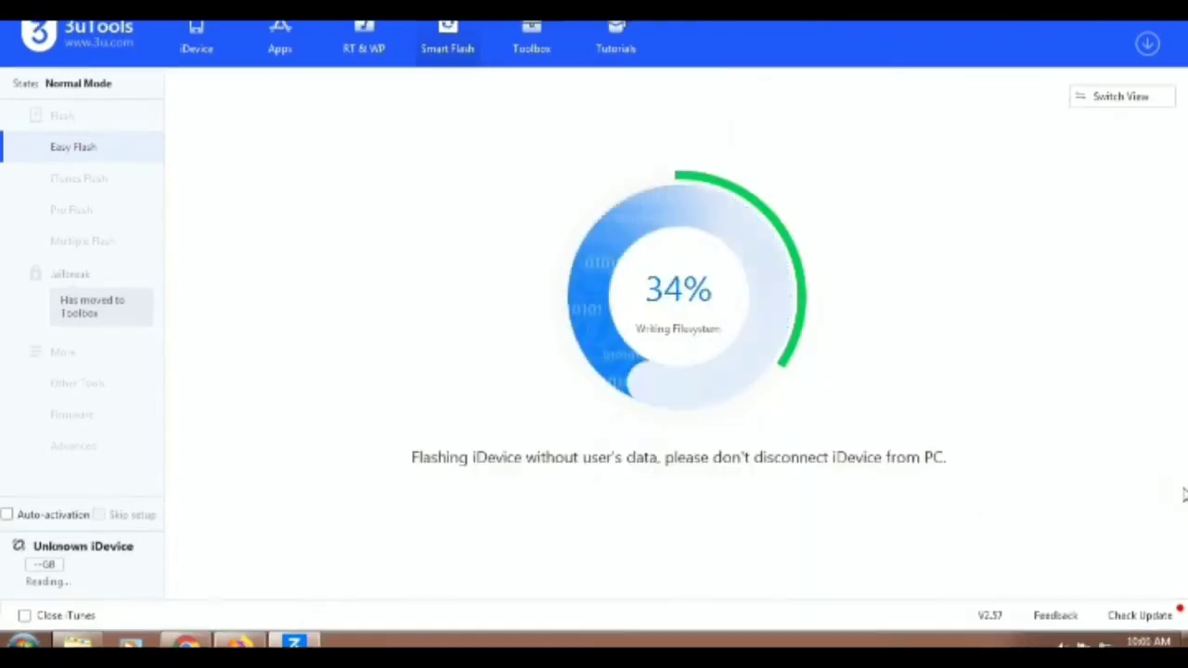